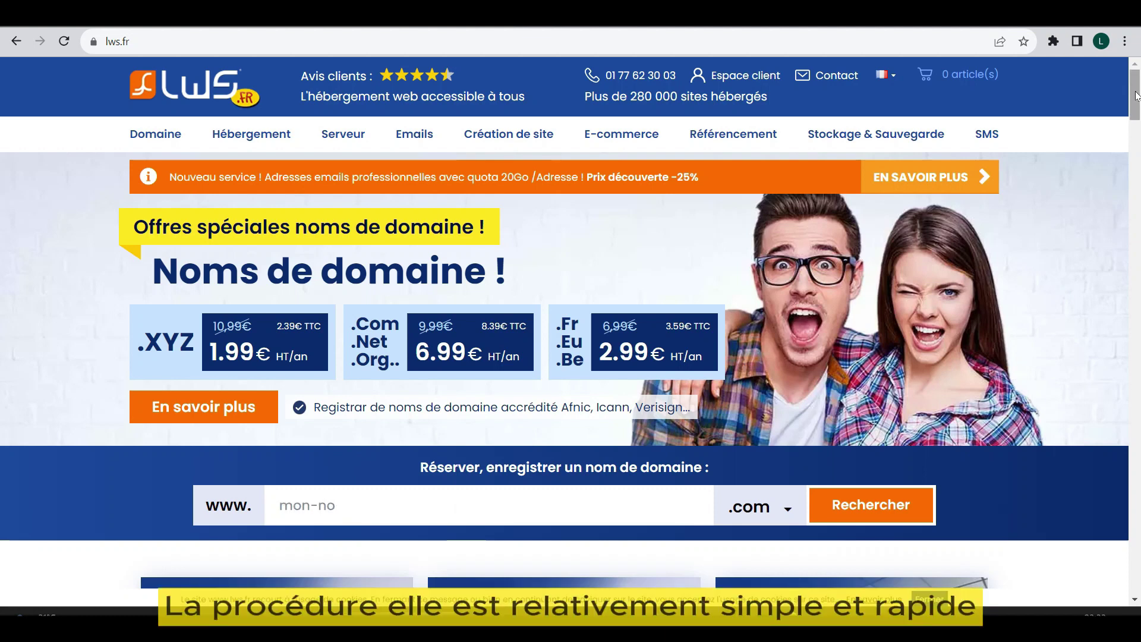
- Search for the domain name machinchouette, leaving the .com extension selected
click(1066, 518)
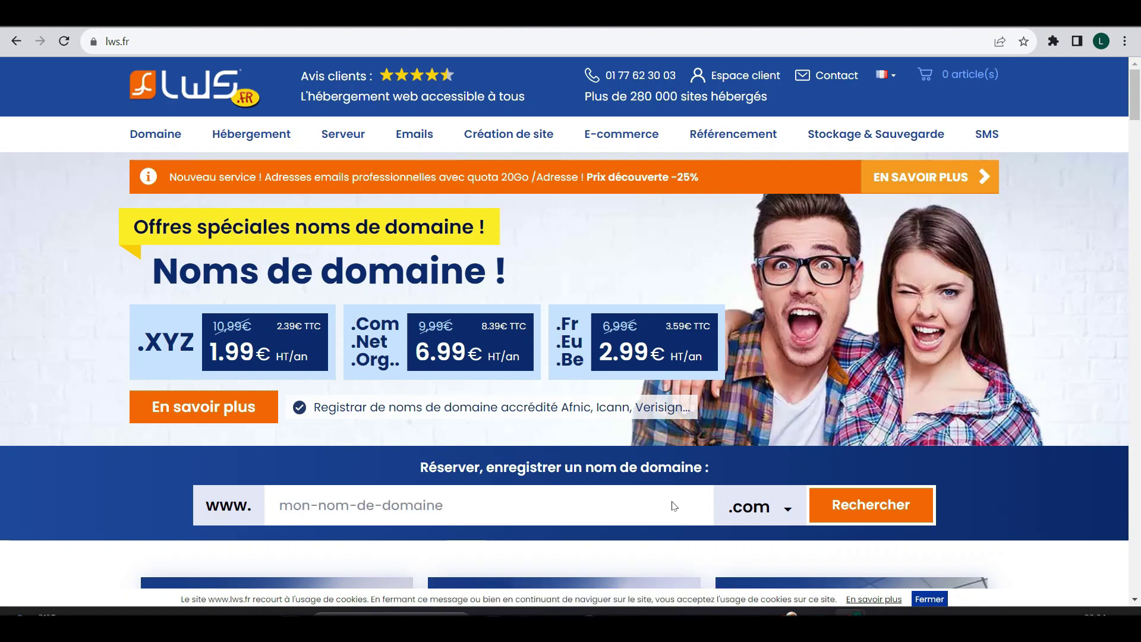
click(573, 503)
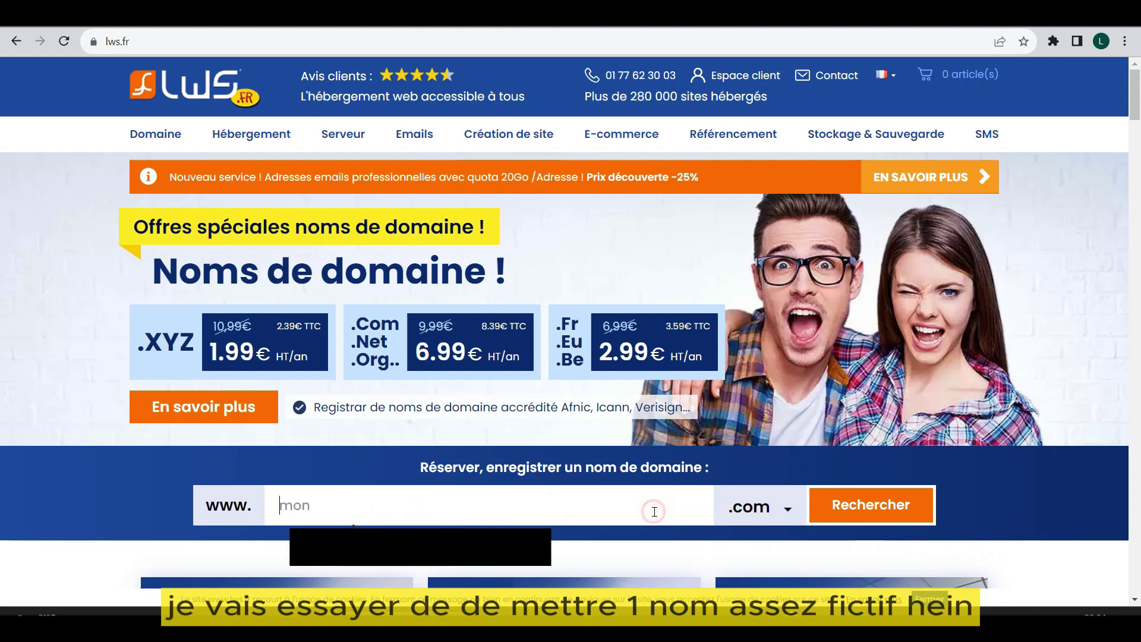
text(ma)
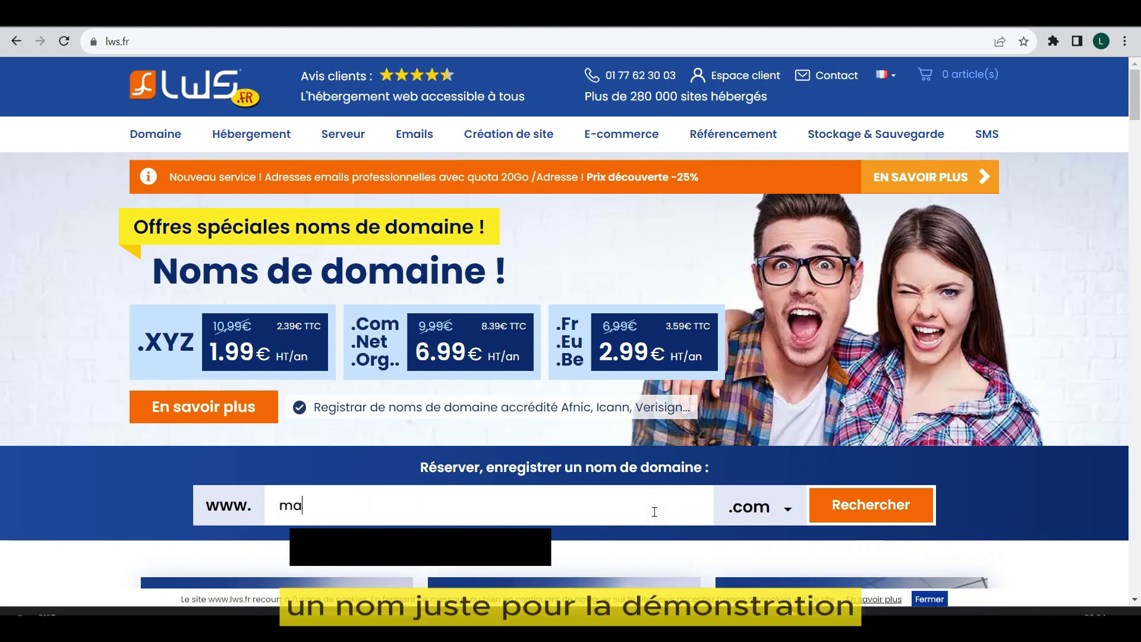
text(chinchouette)
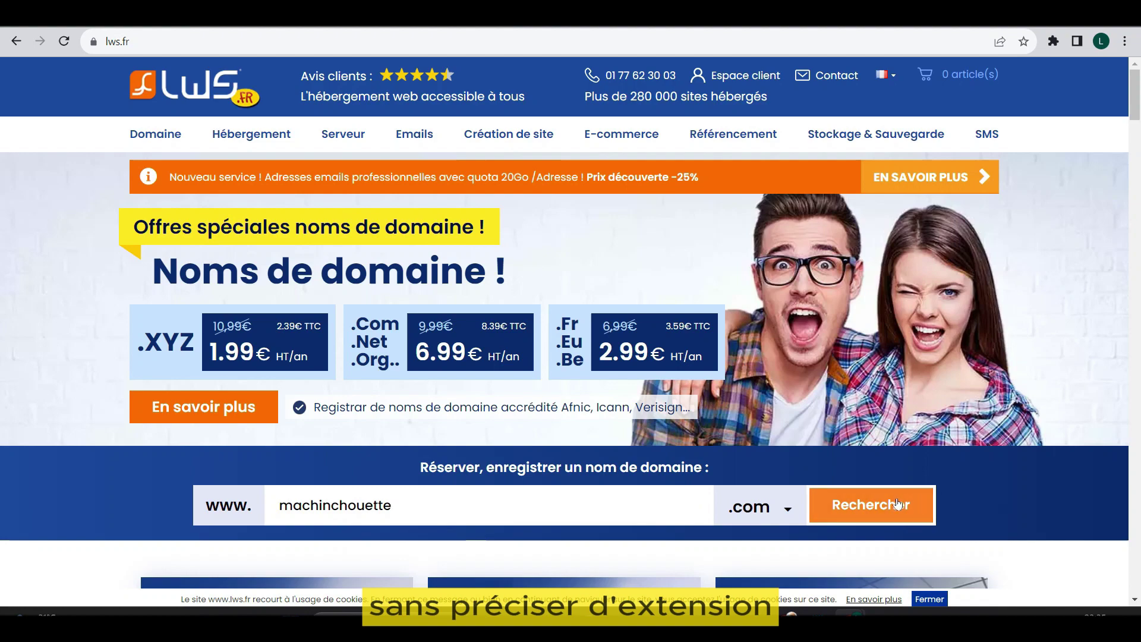
click(875, 506)
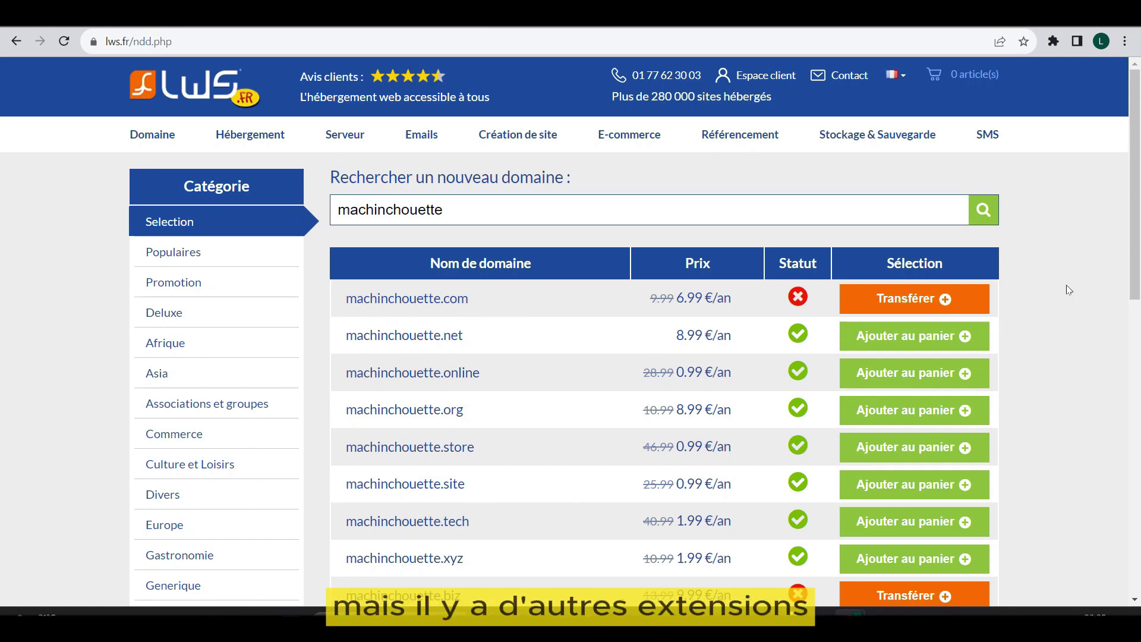
- Add the domain machinchouette.net to the basket from the search results
drag(1138, 223, 1140, 200)
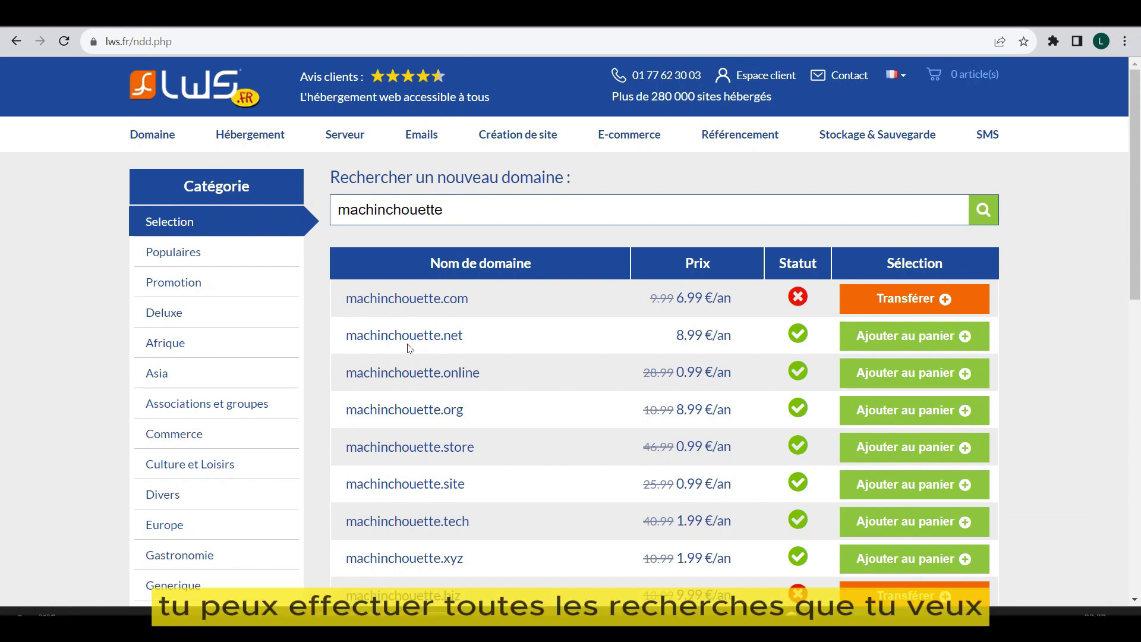
click(465, 208)
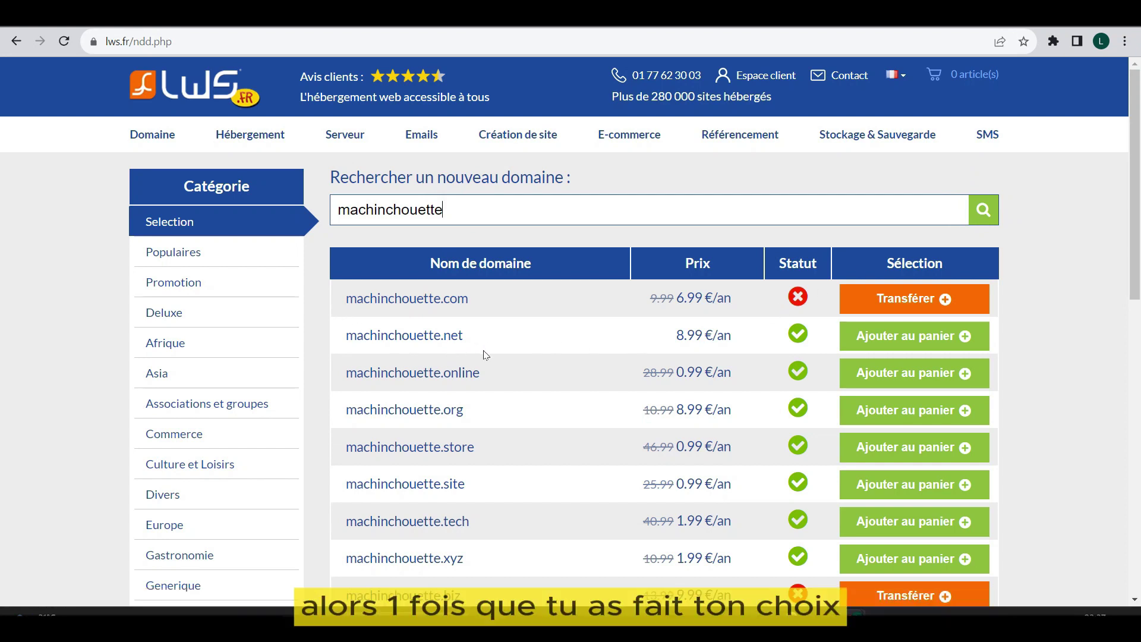
scroll(547, 209, down, 2)
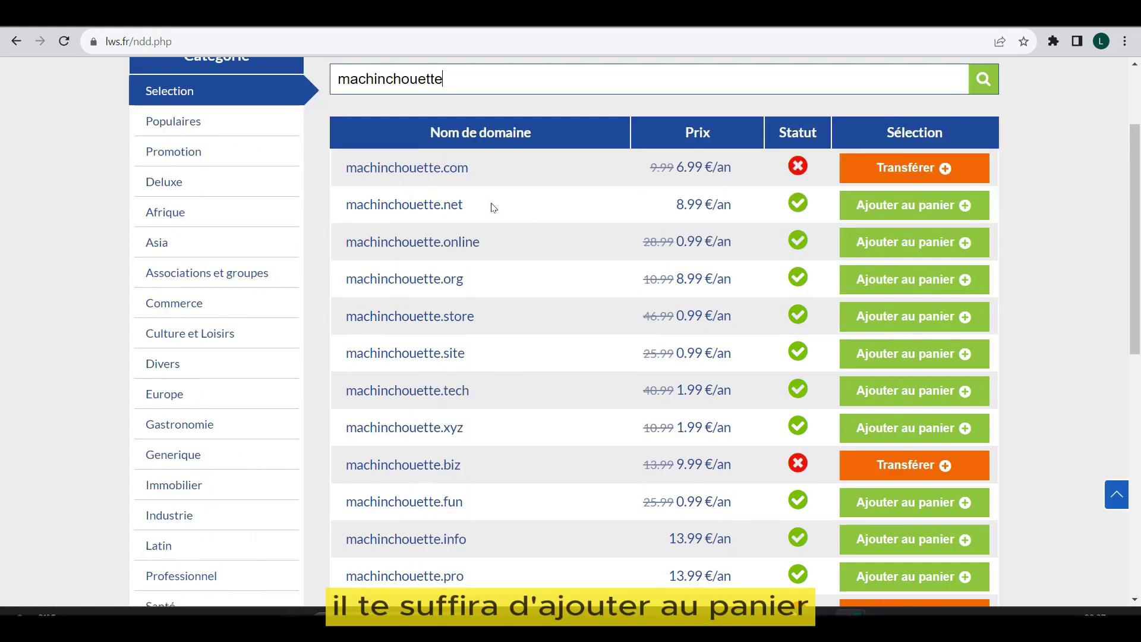
click(890, 206)
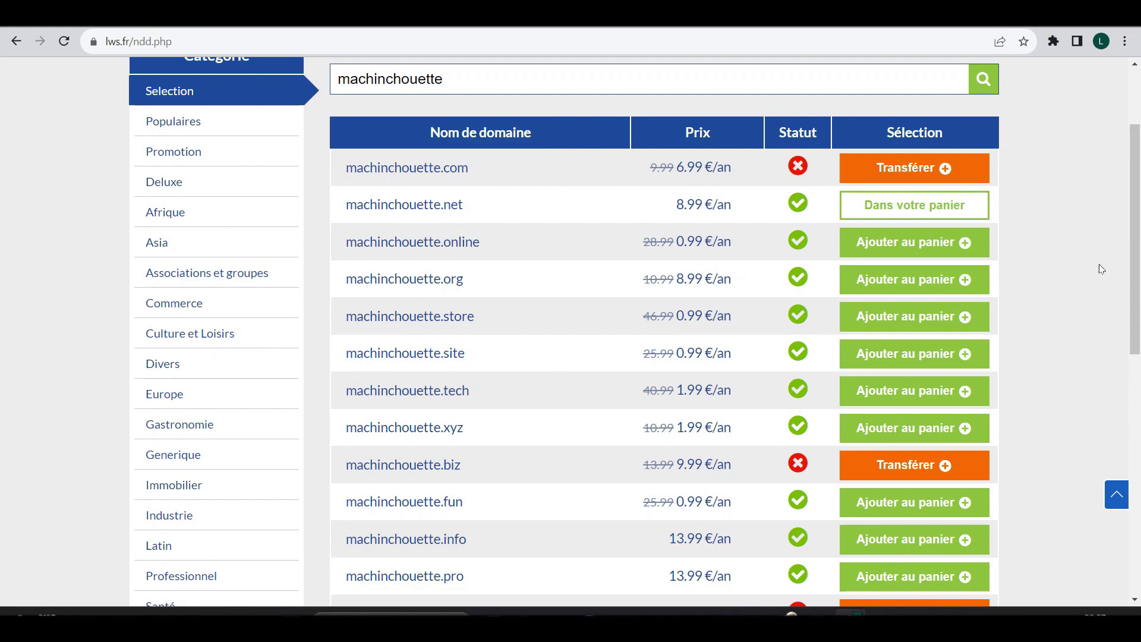
- Proceed to order the domain in the basket
scroll(1140, 174, up, 2)
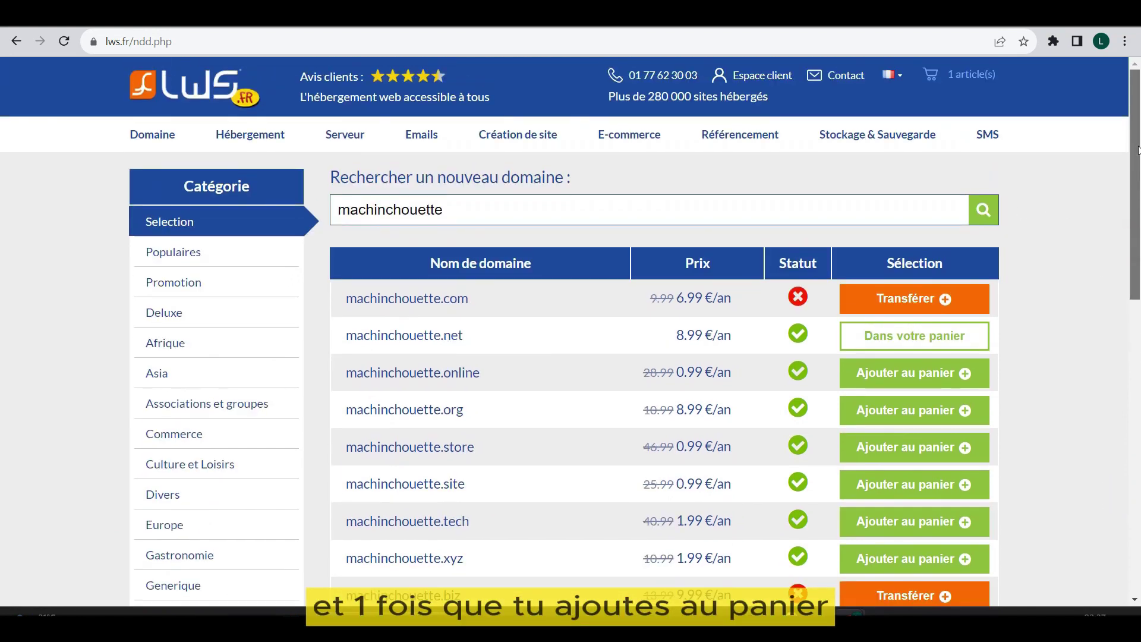
scroll(1136, 185, down, 1)
scroll(1136, 194, up, 1)
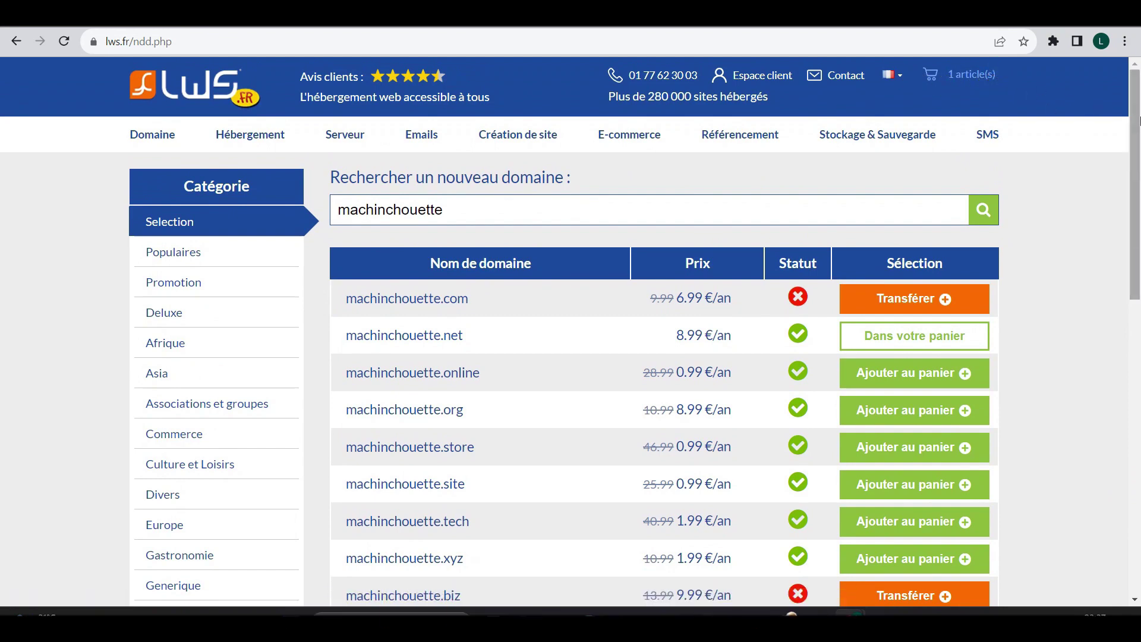
drag(1136, 180, 1136, 409)
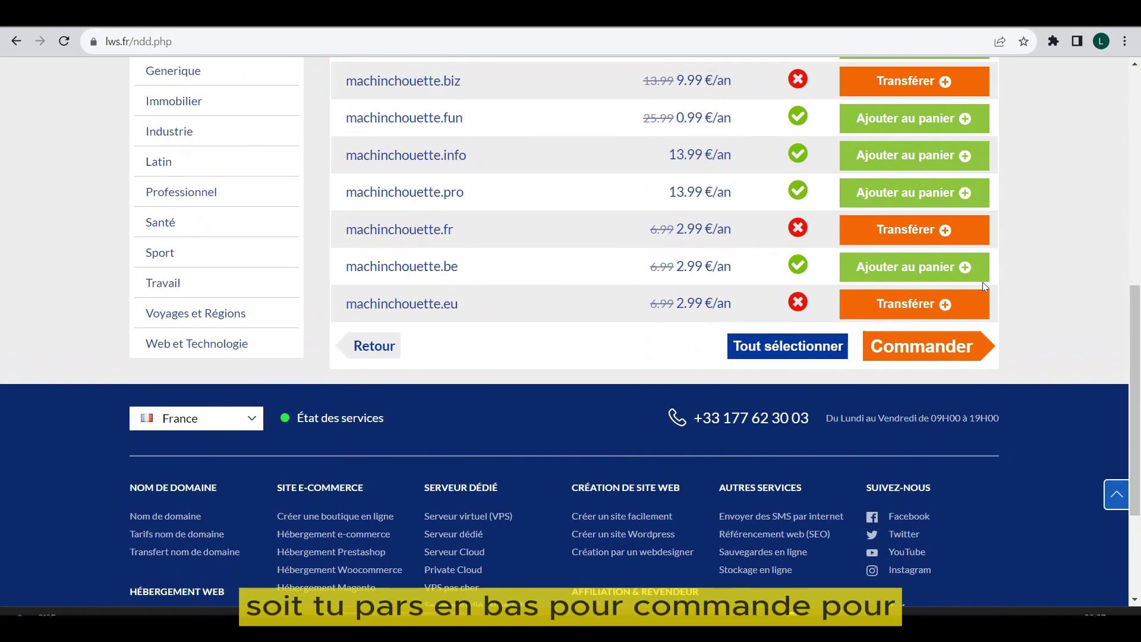
mouse_move(963, 297)
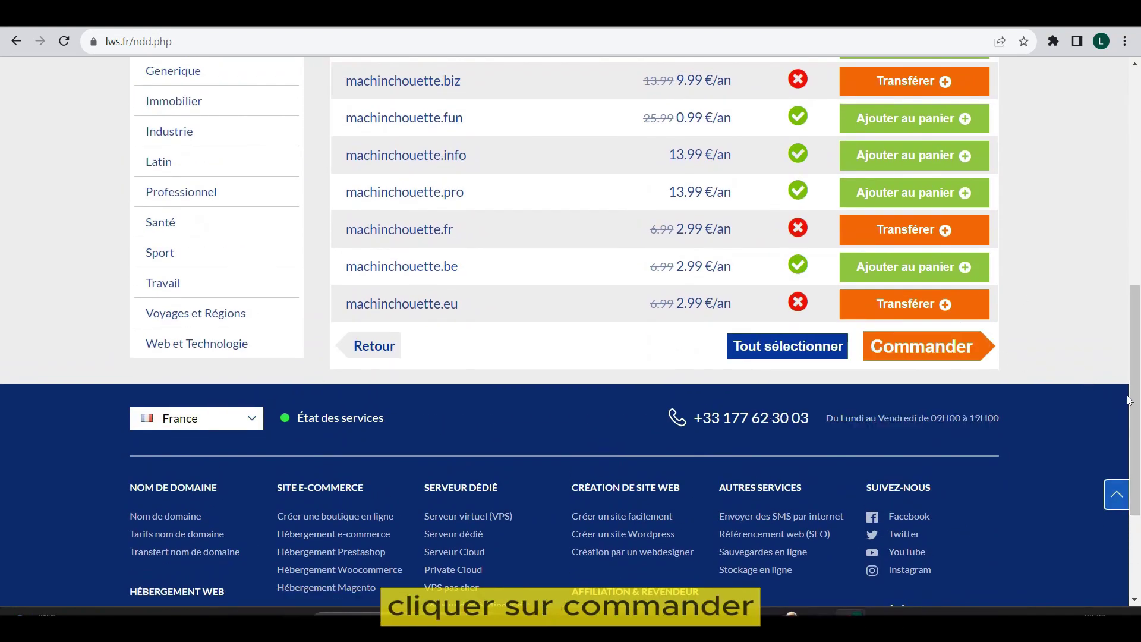
drag(1130, 400, 1135, 229)
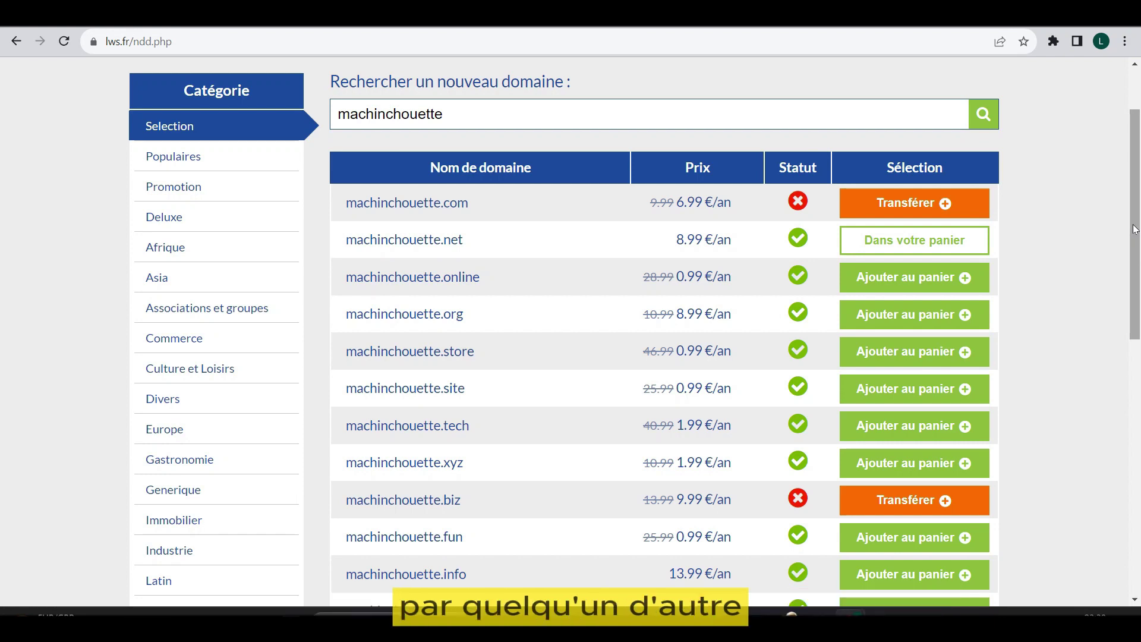
drag(1135, 228, 1135, 408)
click(961, 340)
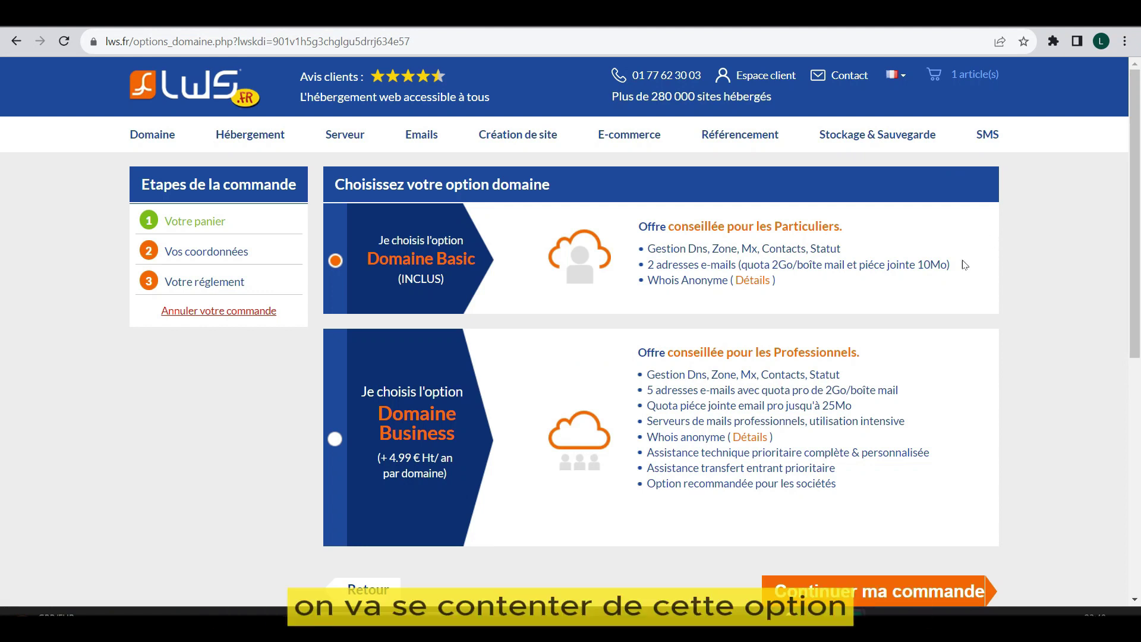
- Continue the order with the included Domaine Basic option and the included Petit hébergement 2Go plan
scroll(980, 428, down, 2)
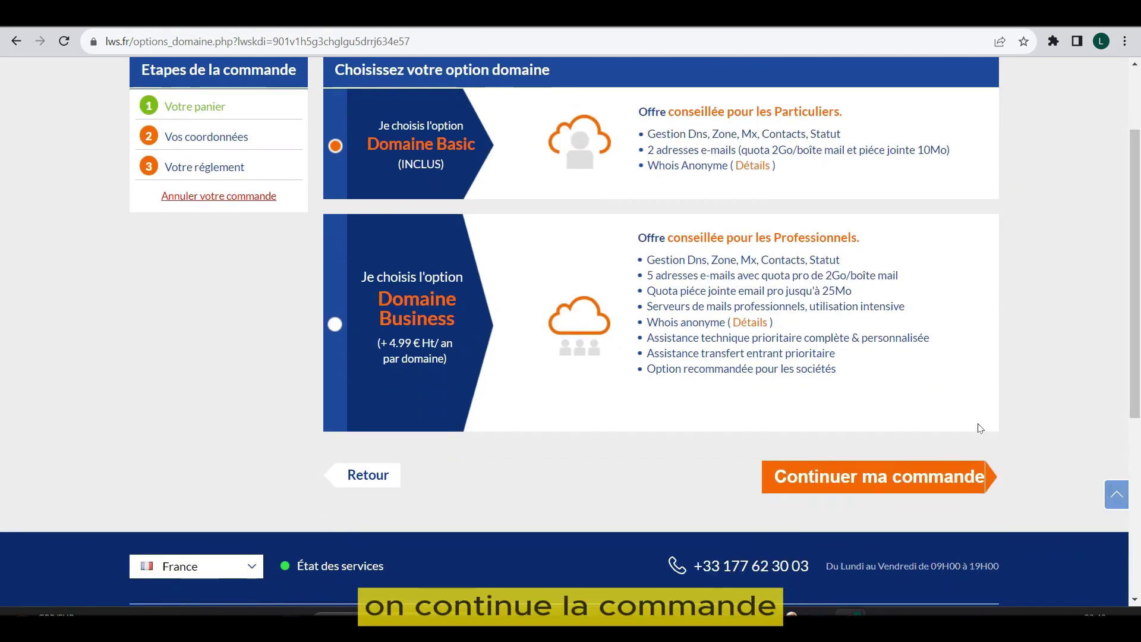
click(933, 474)
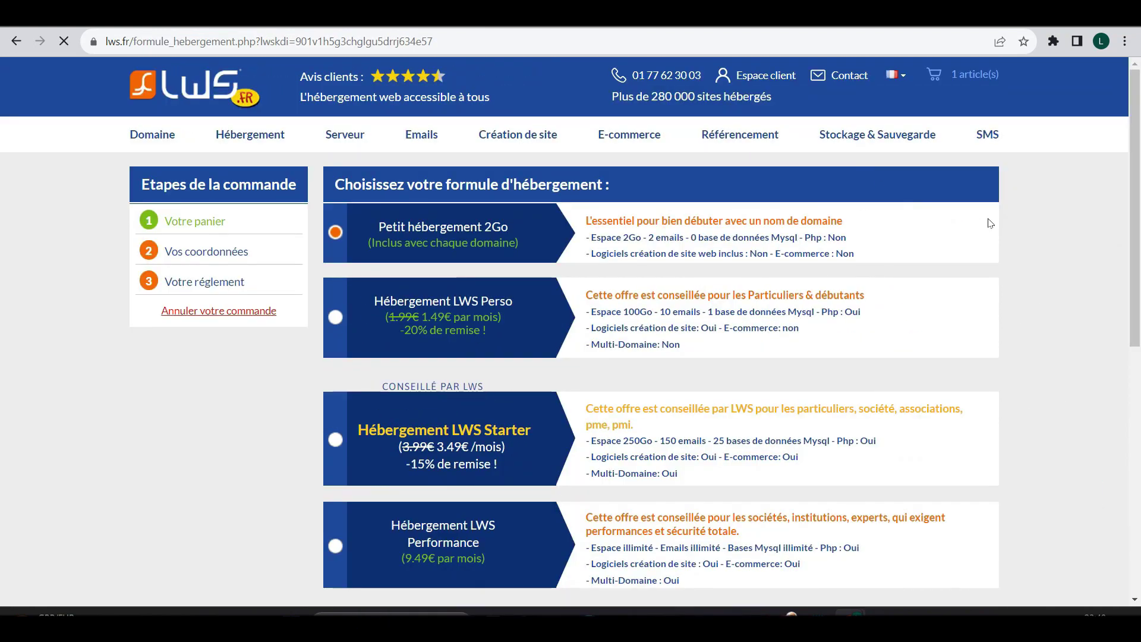
drag(1137, 153, 1138, 187)
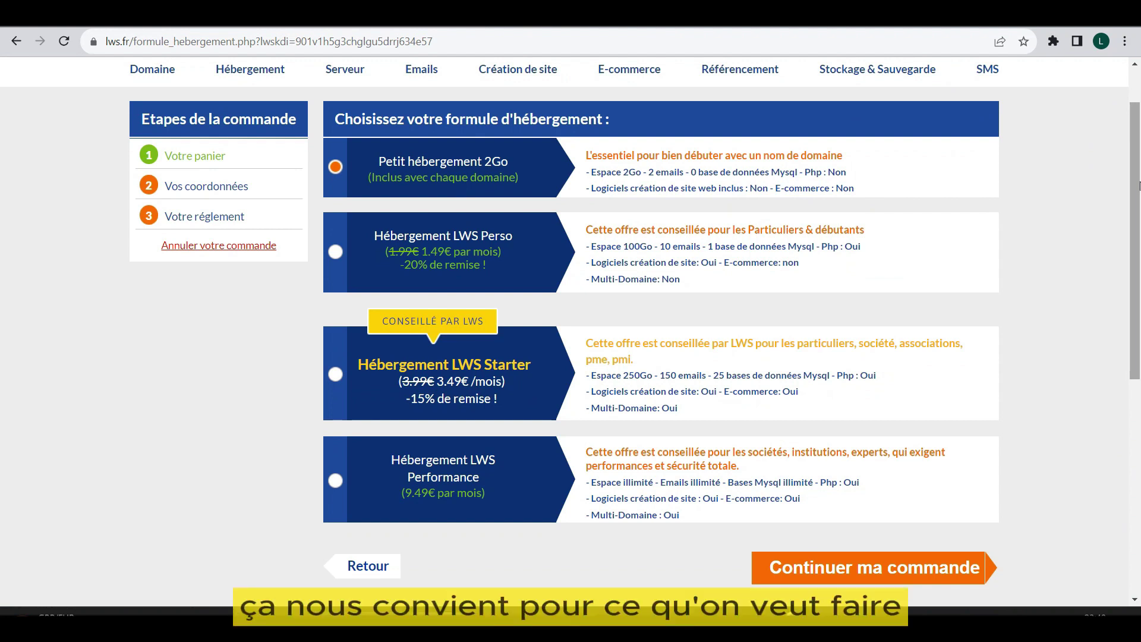
click(888, 570)
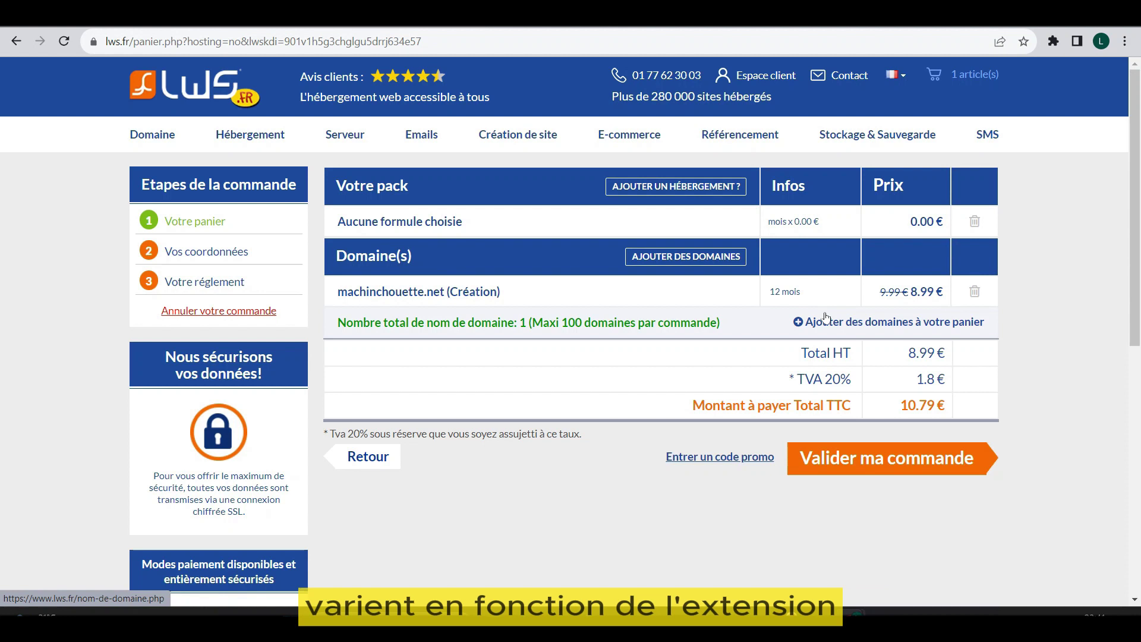
- Apply the promo code CR92 to the basket
click(720, 457)
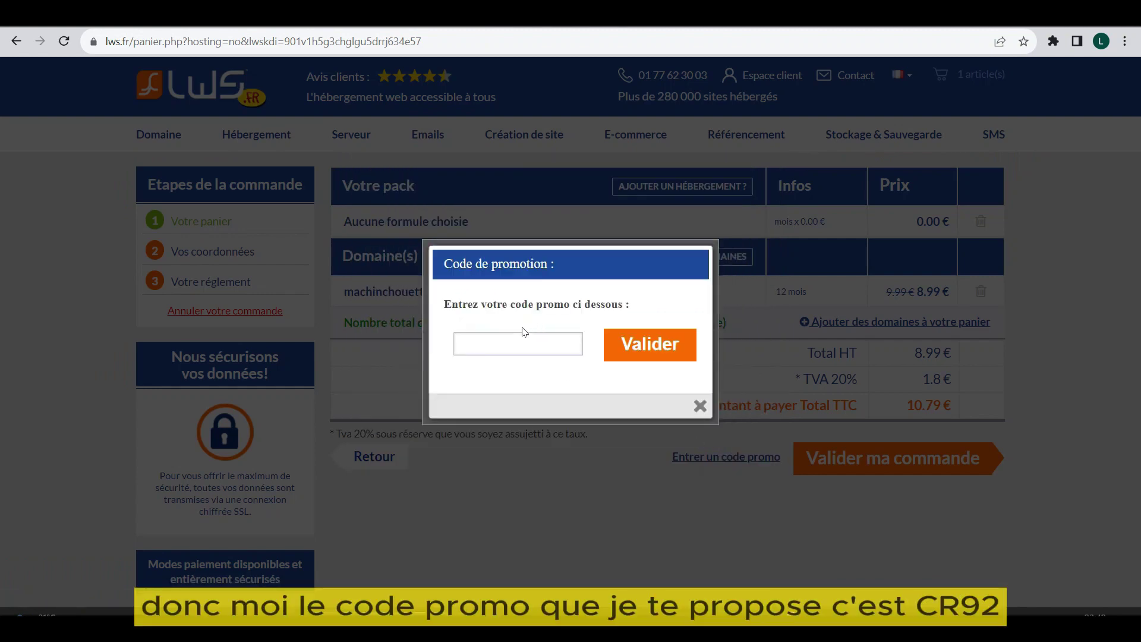
click(516, 342)
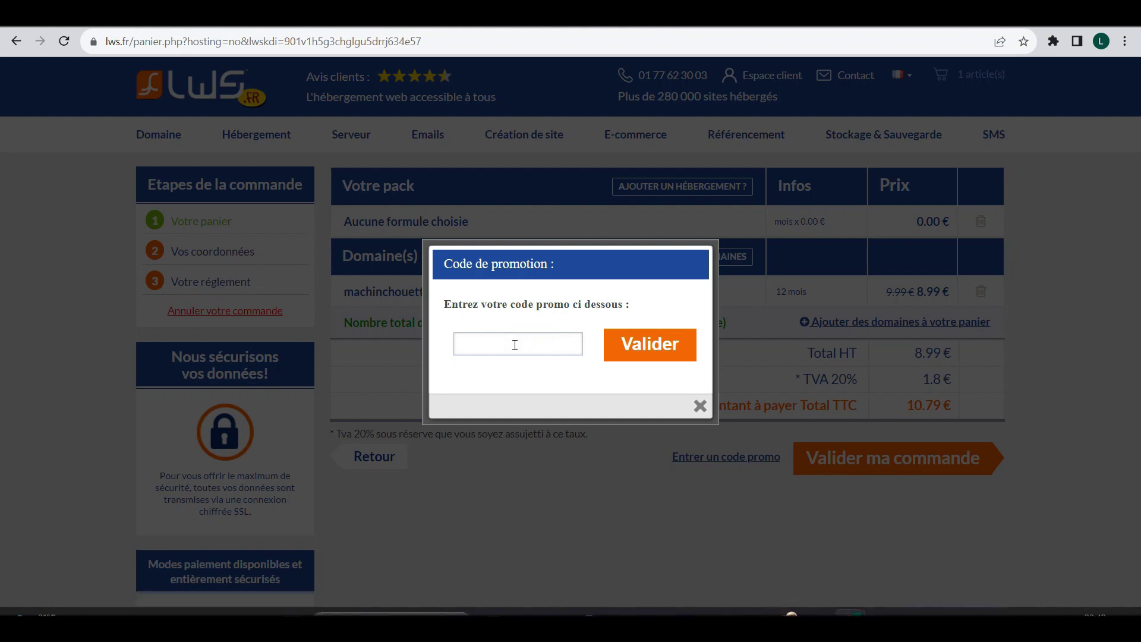
text(CR92)
key(Return)
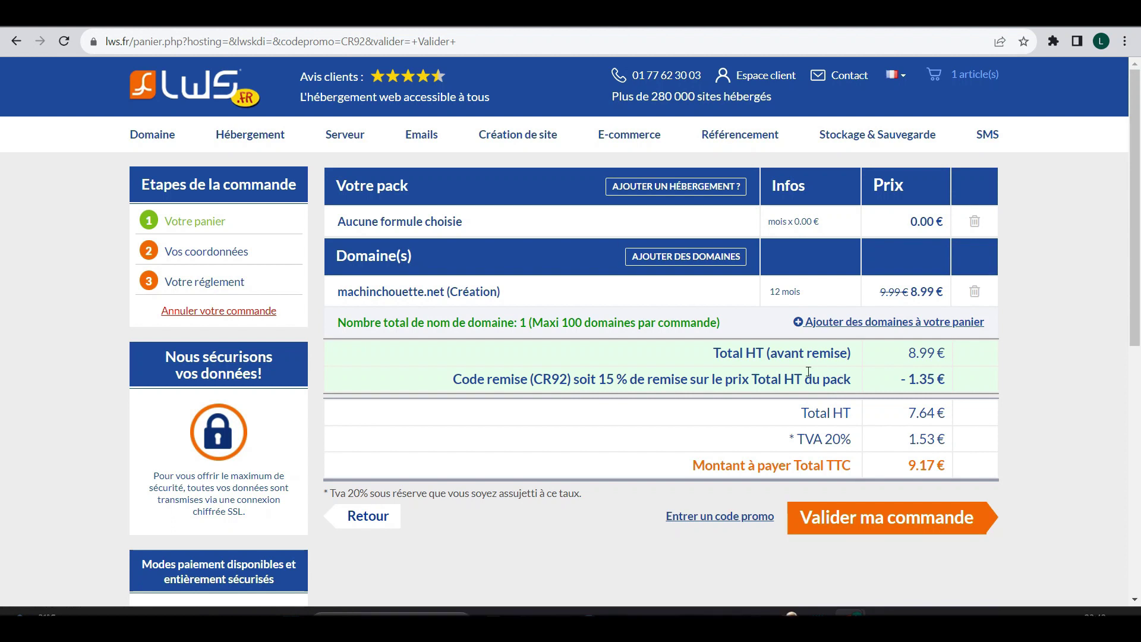
- Validate the order as a new LWS customer and continue to payment without adding separate billing details
click(902, 527)
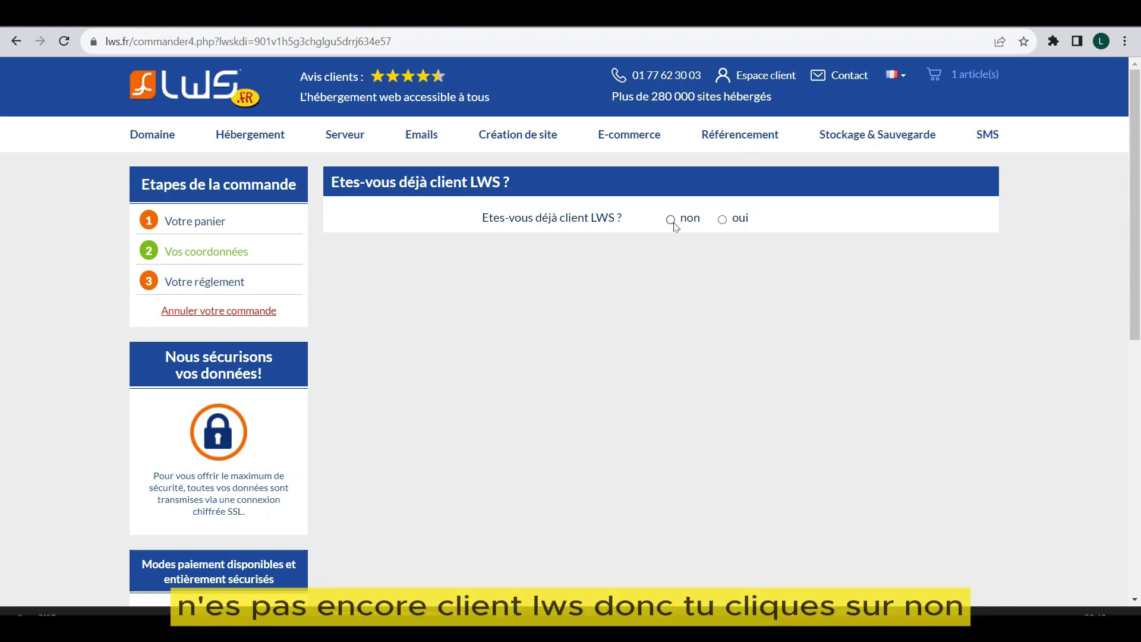
click(672, 221)
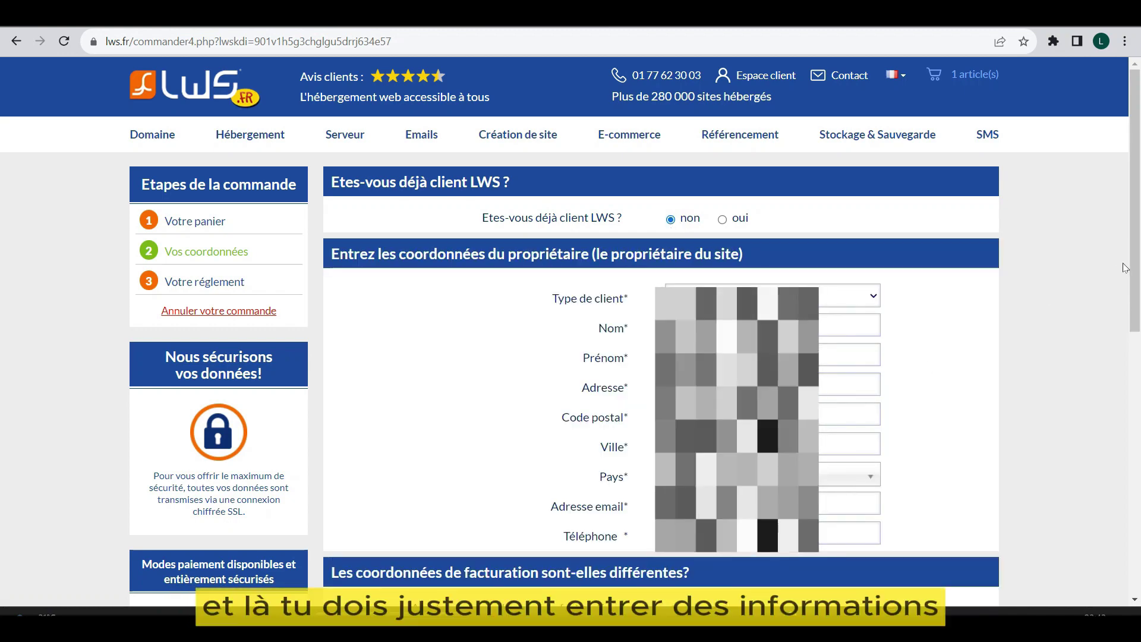
drag(1136, 268, 1137, 385)
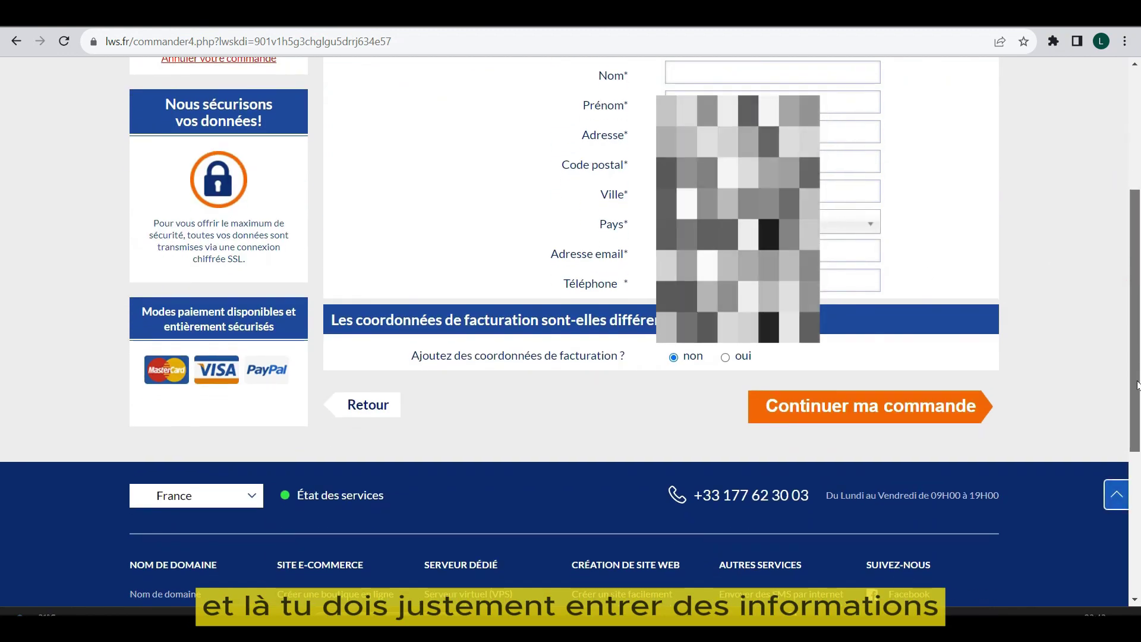
scroll(1137, 385, up, 3)
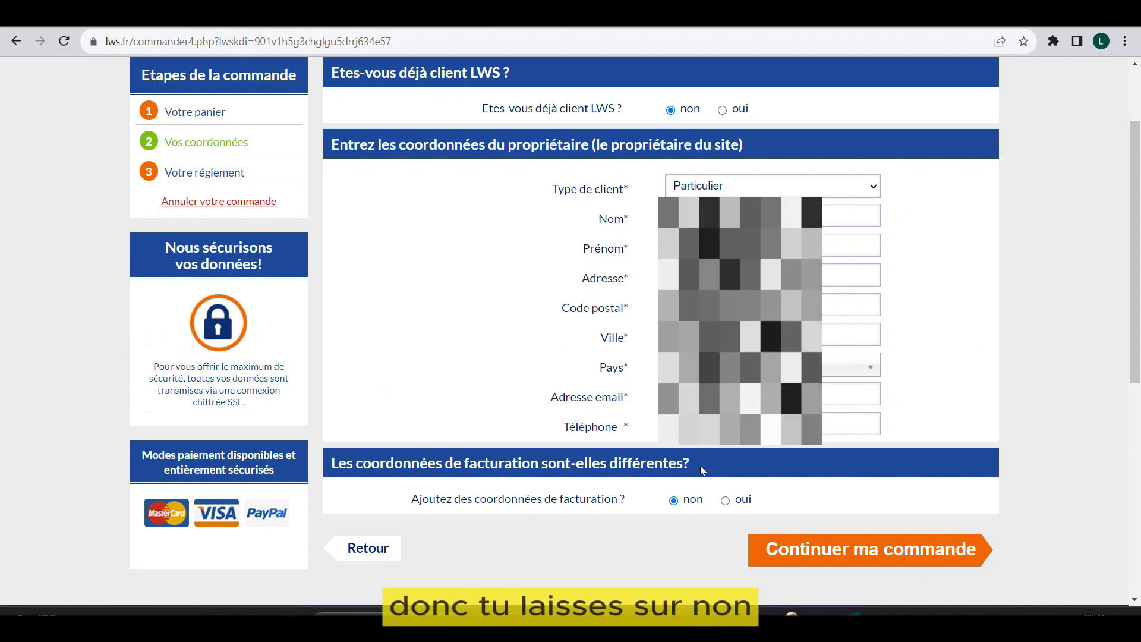
click(852, 550)
- Review the pro forma invoice and choose bank card (Carte Bancaire) as the payment method
mouse_move(851, 618)
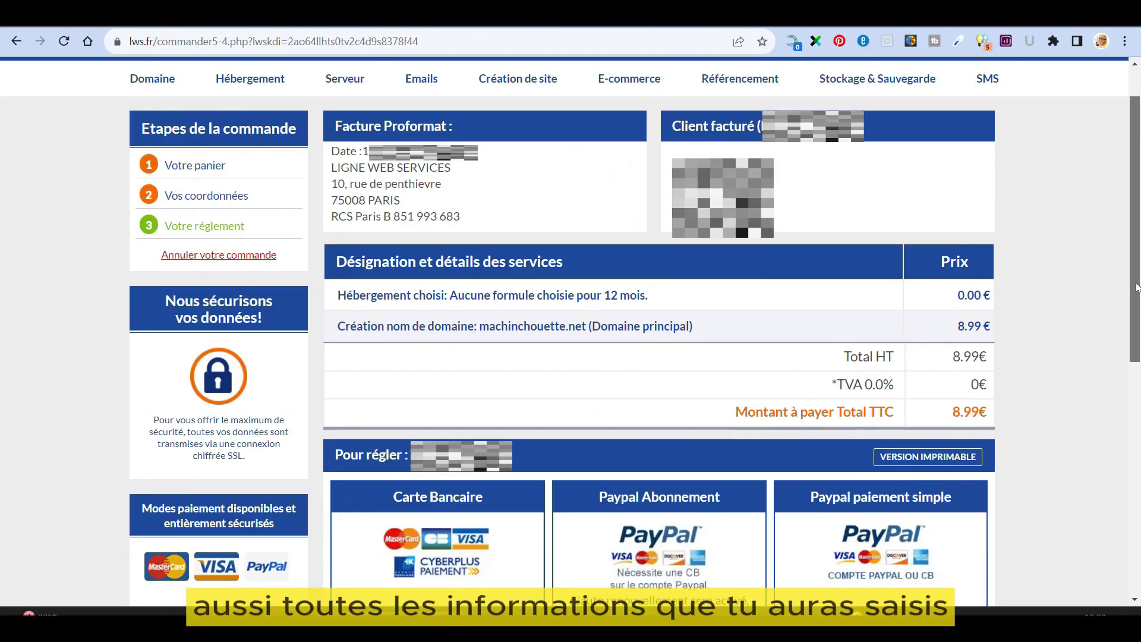
scroll(1137, 294, down, 1)
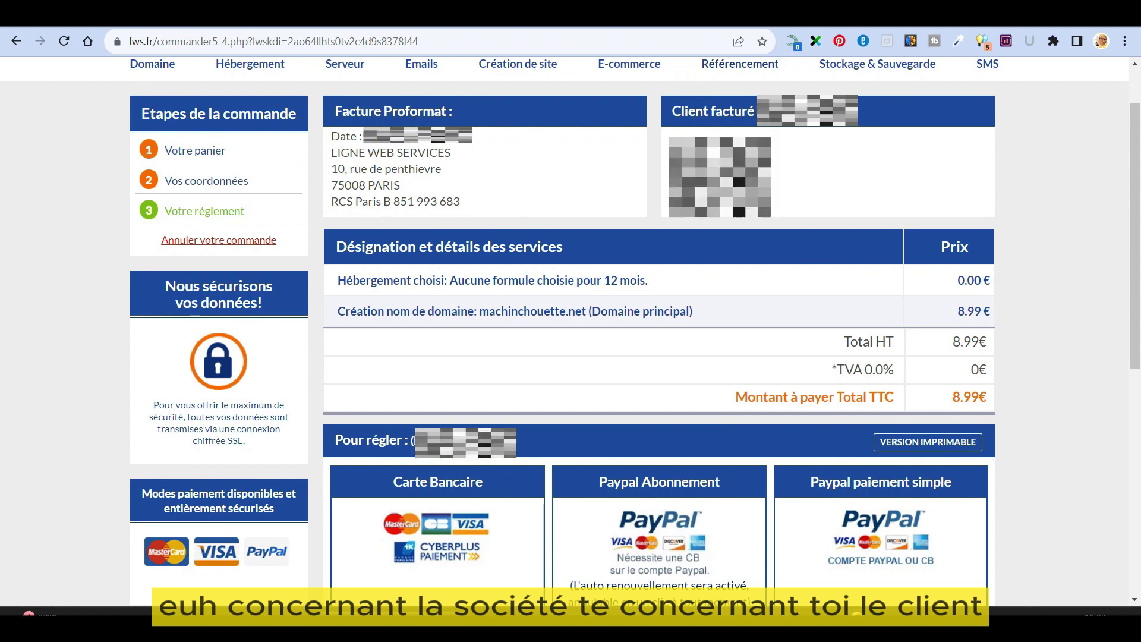
scroll(515, 395, down, 2)
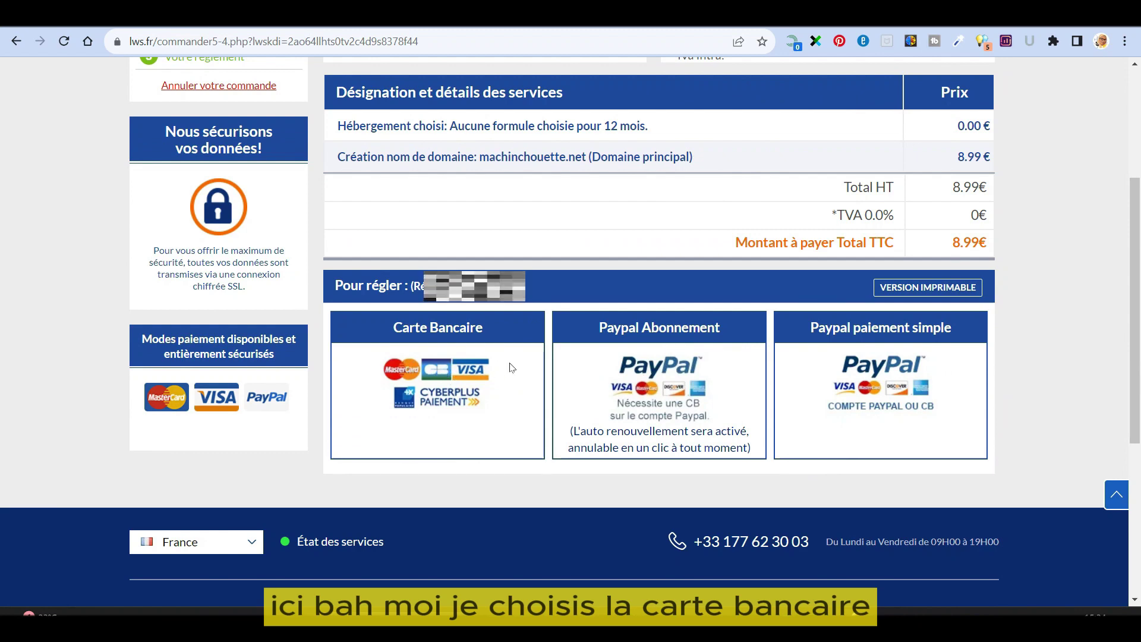
click(462, 373)
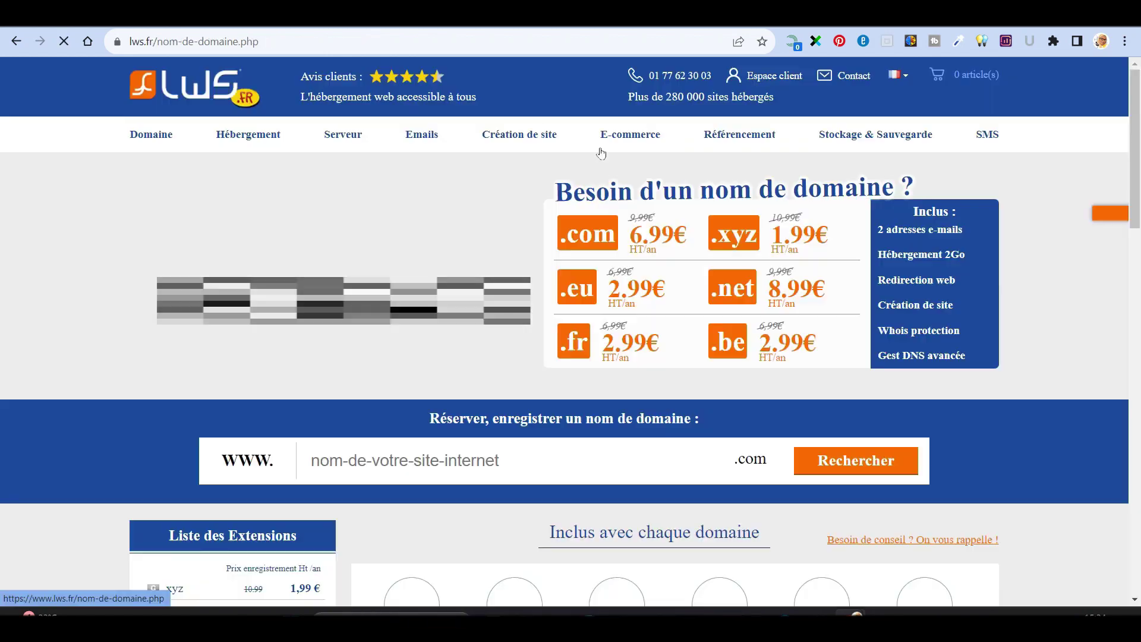
scroll(1137, 126, down, 3)
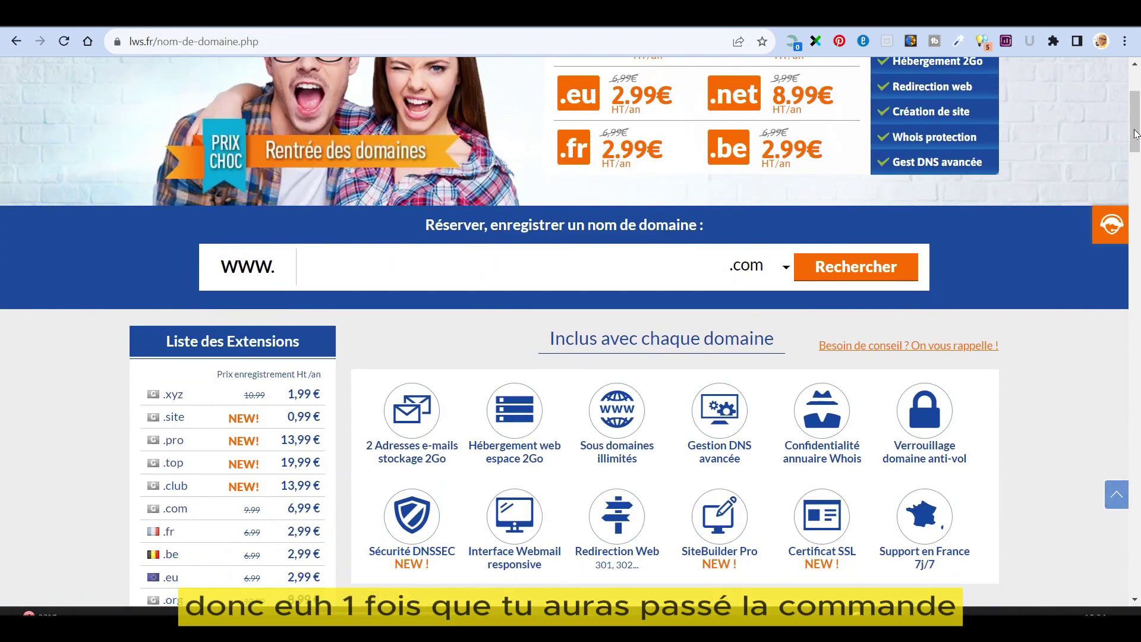
scroll(1137, 126, up, 2)
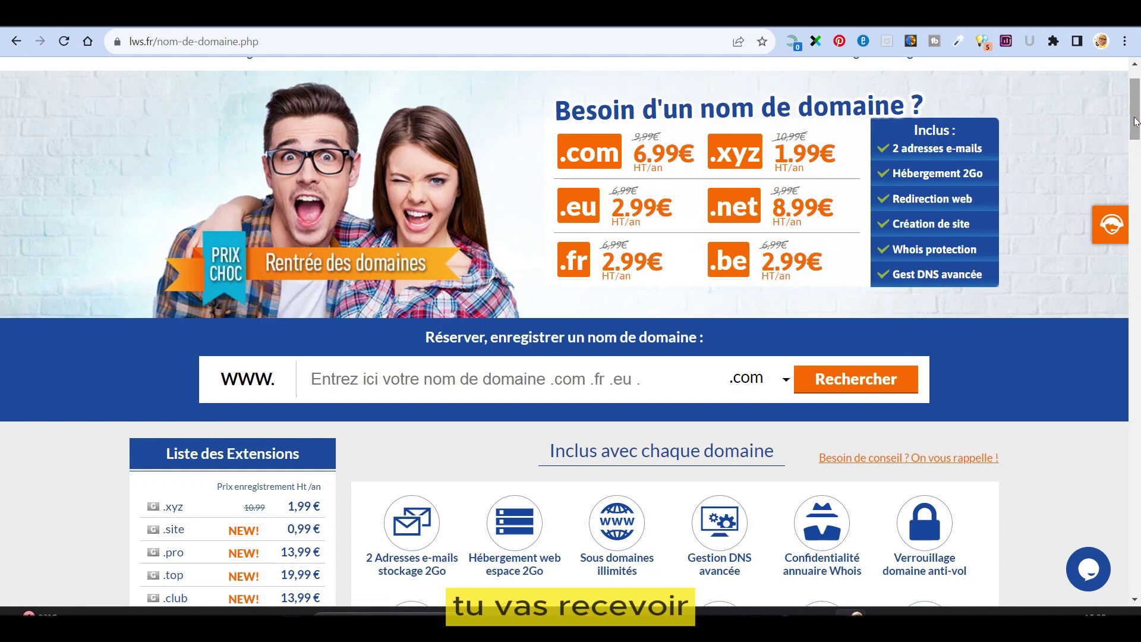
text(mon-nom-de-domaine.fr)
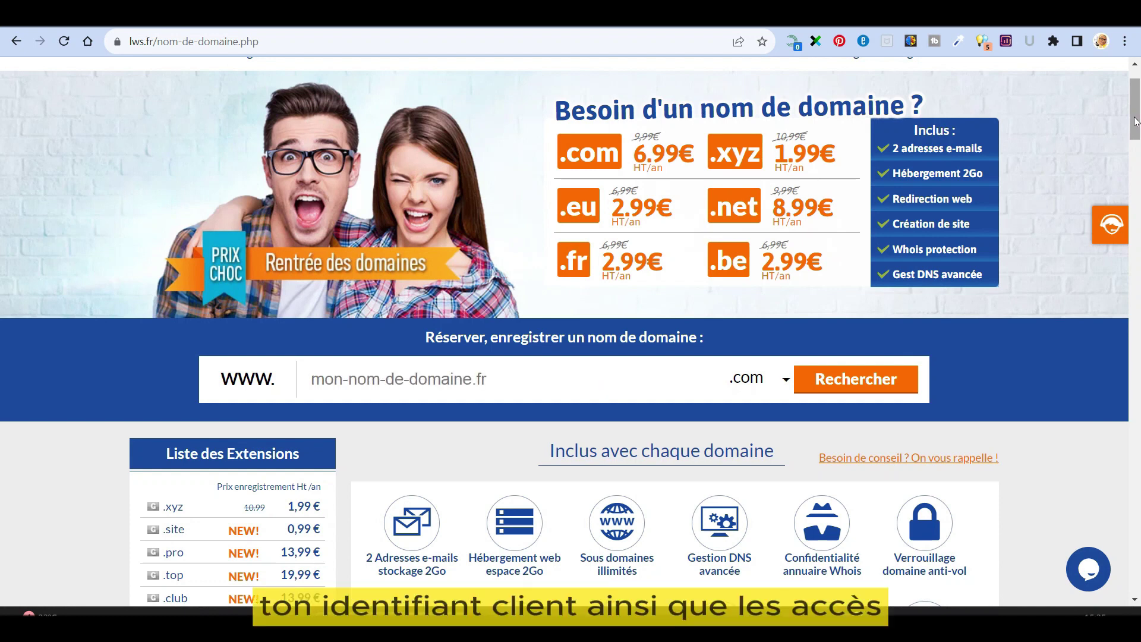
key(BackSpace)
key(BackSpace)
key(BackSpace)
key(BackSpace)
key(BackSpace)
key(BackSpace)
key(BackSpace)
key(BackSpace)
key(BackSpace)
key(BackSpace)
key(BackSpace)
key(BackSpace)
key(BackSpace)
key(BackSpace)
key(BackSpace)
key(BackSpace)
key(BackSpace)
key(BackSpace)
key(BackSpace)
key(BackSpace)
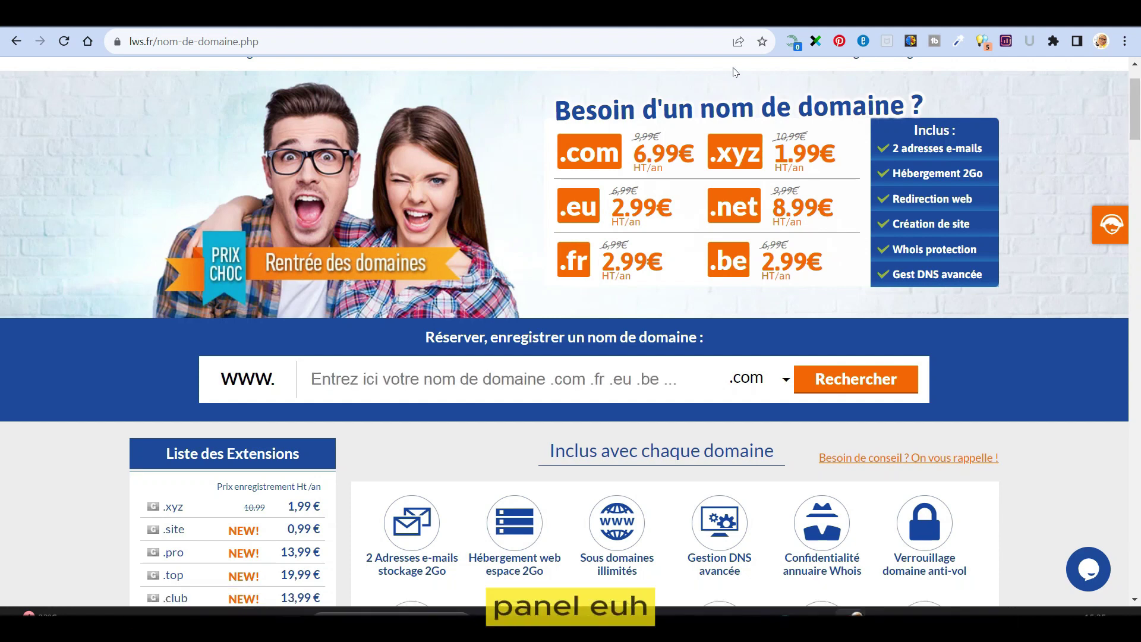
scroll(1134, 65, up, 2)
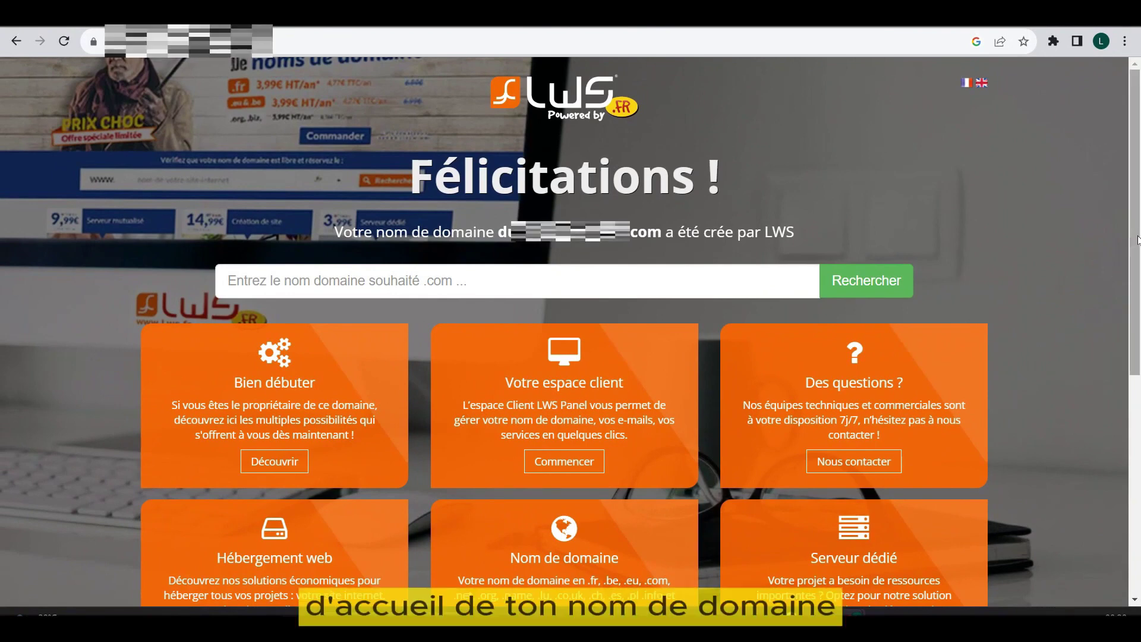
click(1137, 238)
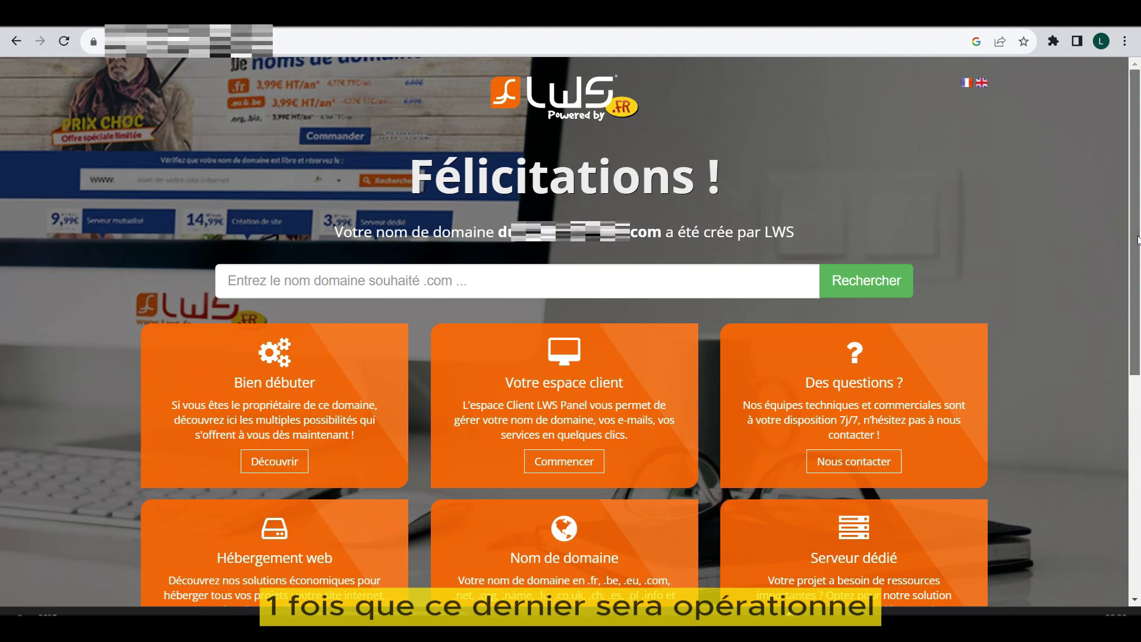
mouse_move(1137, 239)
mouse_down()
mouse_move(1138, 266)
mouse_move(1133, 224)
mouse_up()
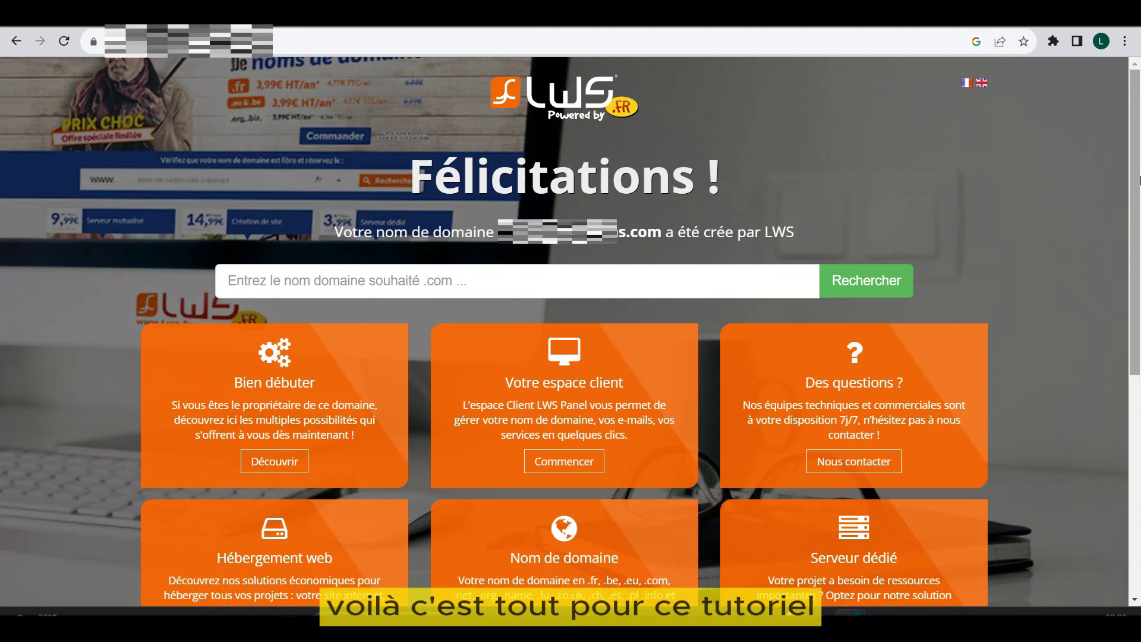
drag(1138, 180, 1131, 158)
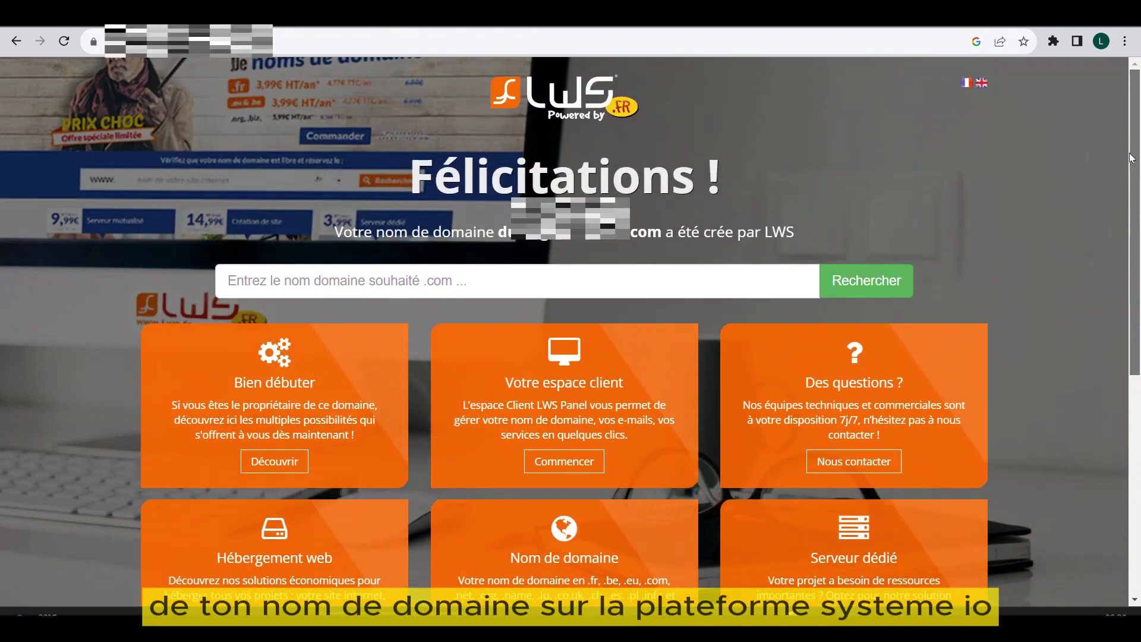